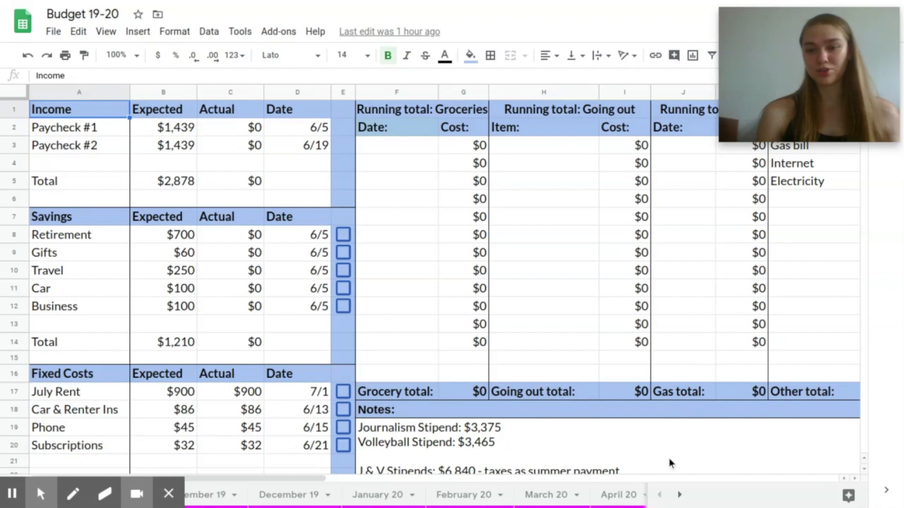
# Step: Bring the June 20 budget sheet into view and look over its income, savings and fixed costs
pyautogui.click(679, 495)
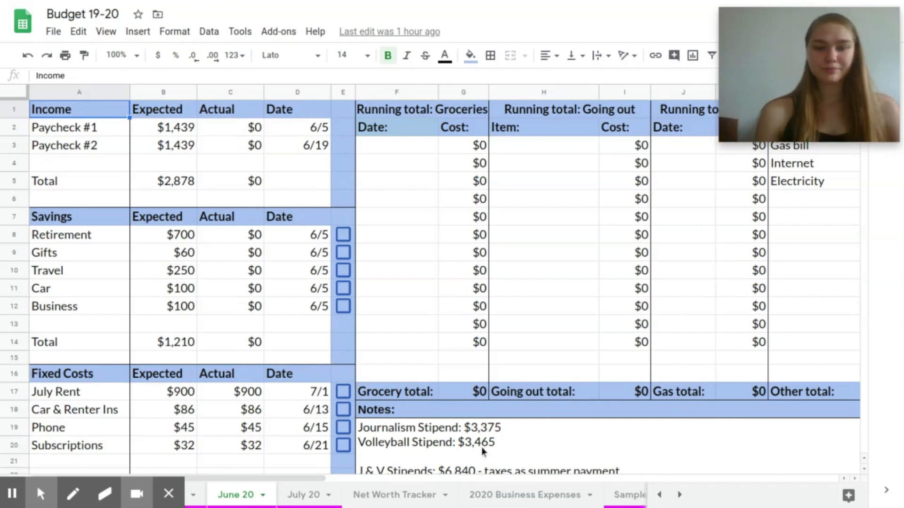
pyautogui.scroll(-3, 224, 346)
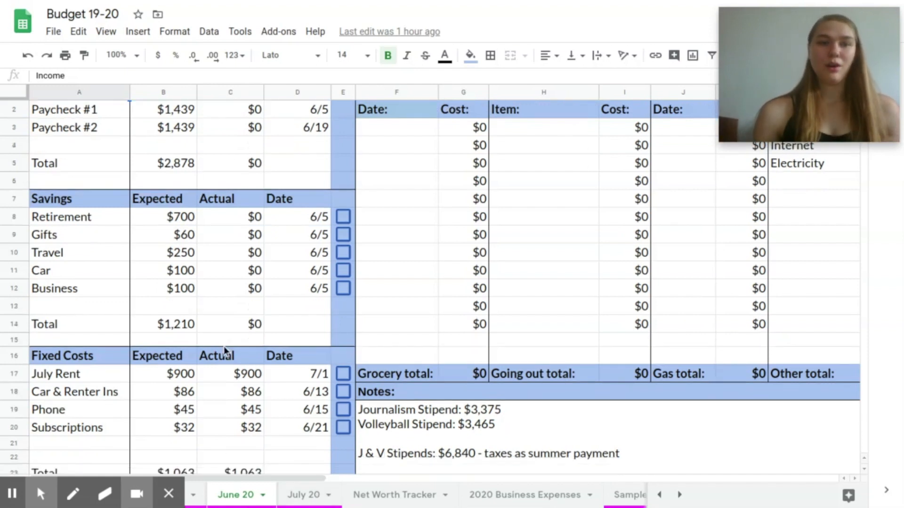
pyautogui.scroll(3, 224, 346)
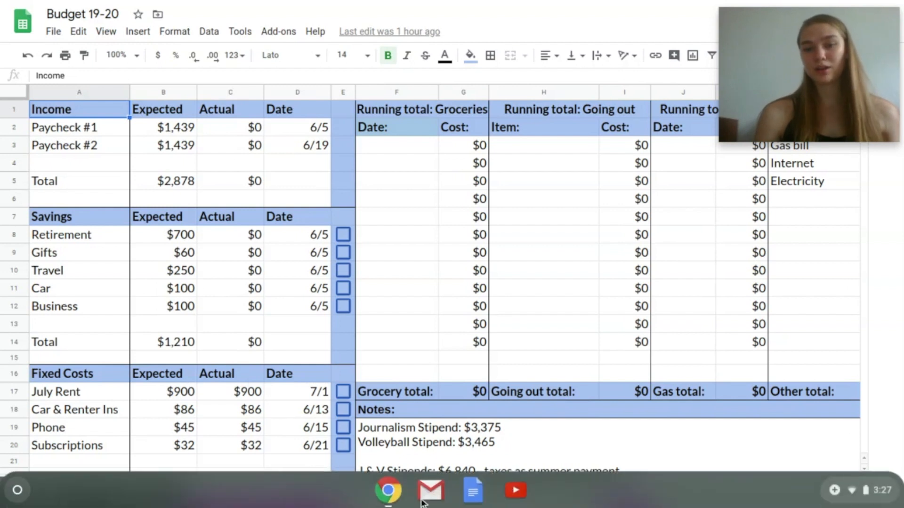
# Step: Open the Net Worth Tracker sheet and review the monthly net worth history and the May 2020 account breakdown
pyautogui.click(431, 498)
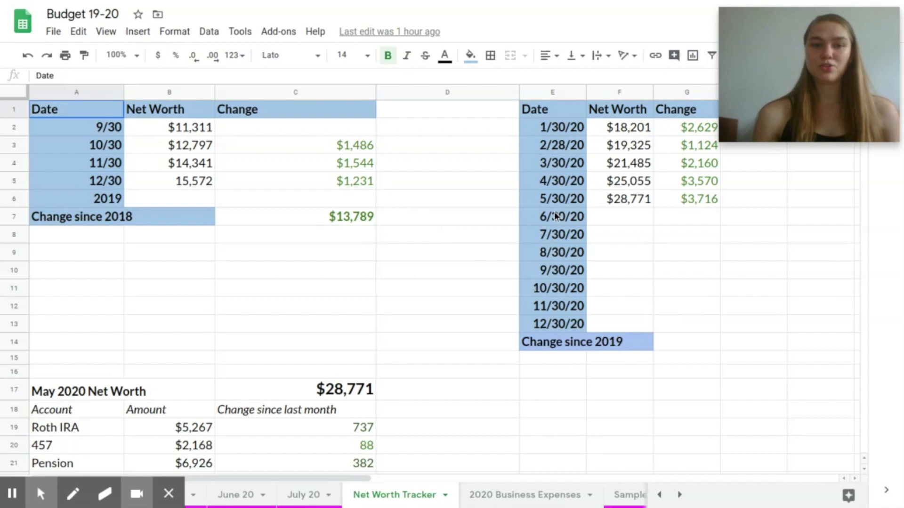
pyautogui.moveTo(111, 460)
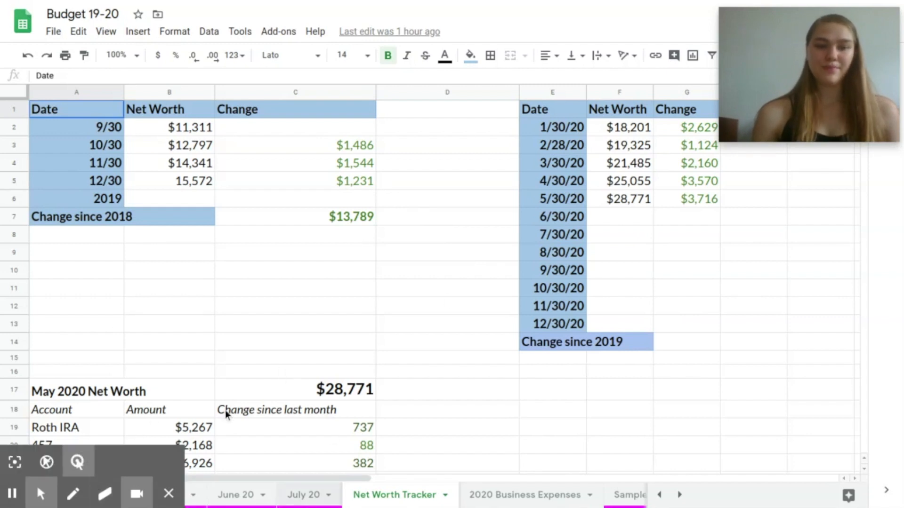
pyautogui.scroll(-1, 242, 404)
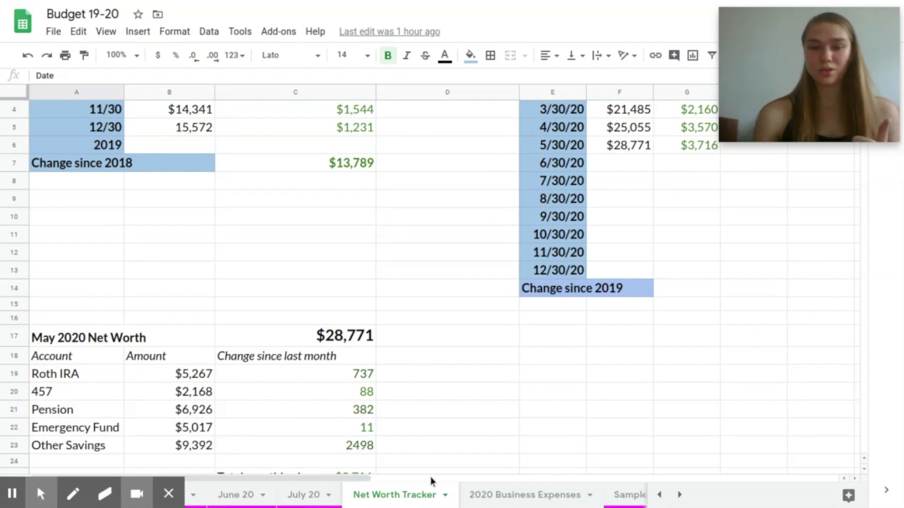
pyautogui.click(679, 494)
pyautogui.click(679, 494)
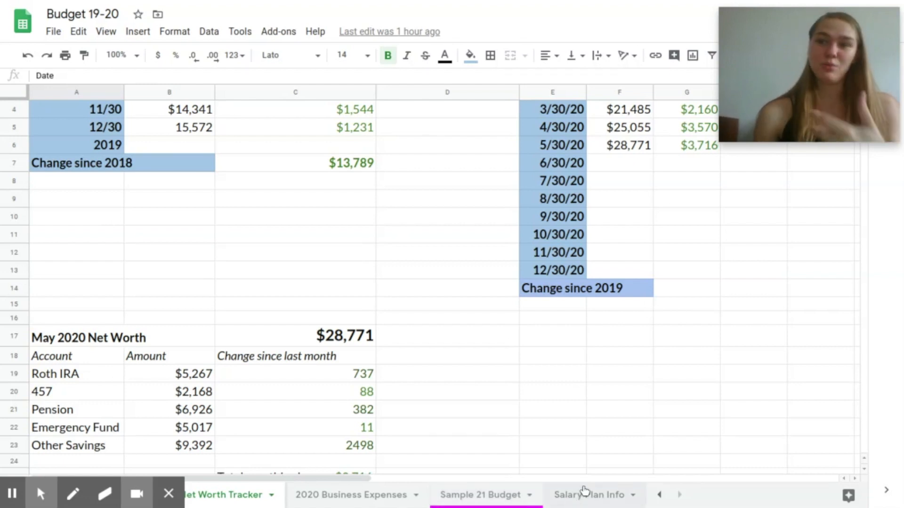
# Step: Return to the June 20 sheet and review its savings, fixed costs, variable costs and overall totals
pyautogui.click(659, 495)
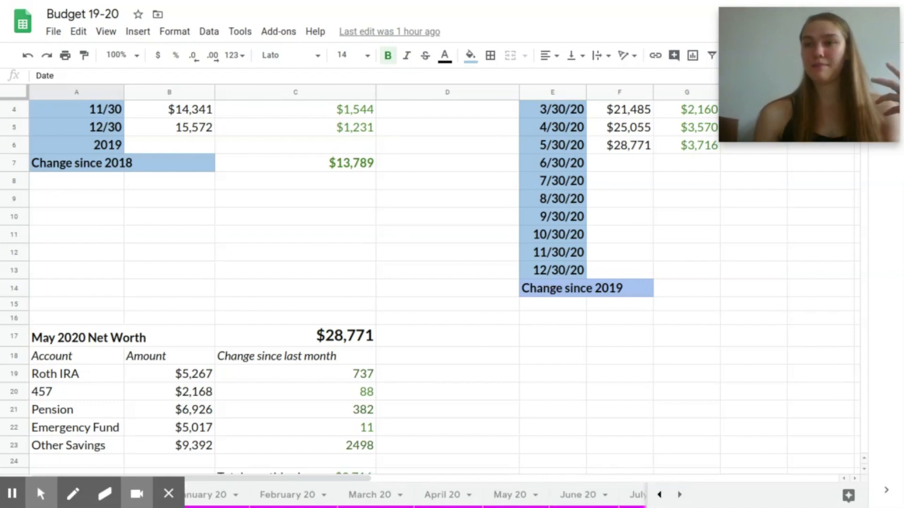
pyautogui.click(582, 493)
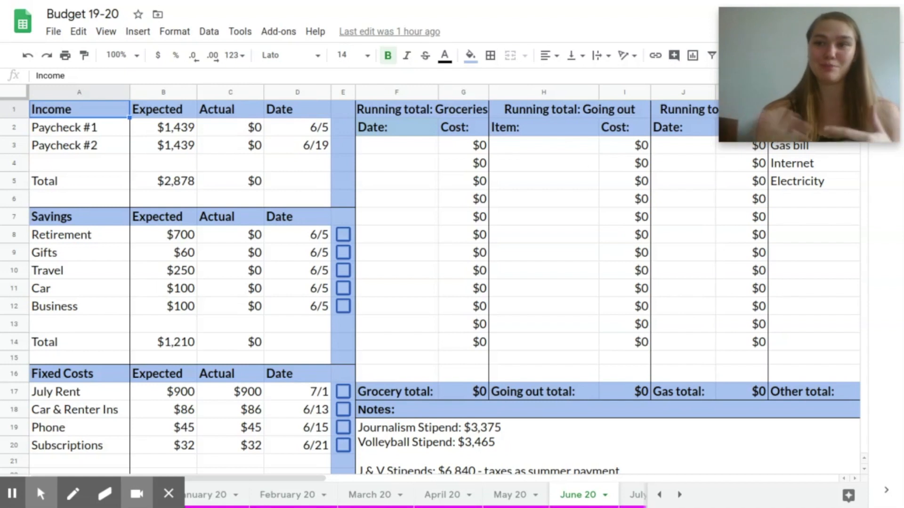
pyautogui.scroll(-1, 197, 290)
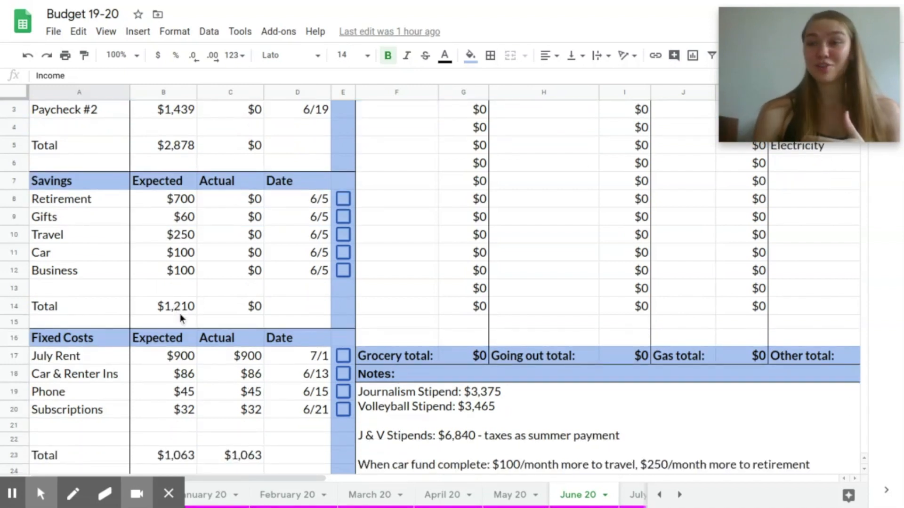
pyautogui.scroll(-3, 180, 305)
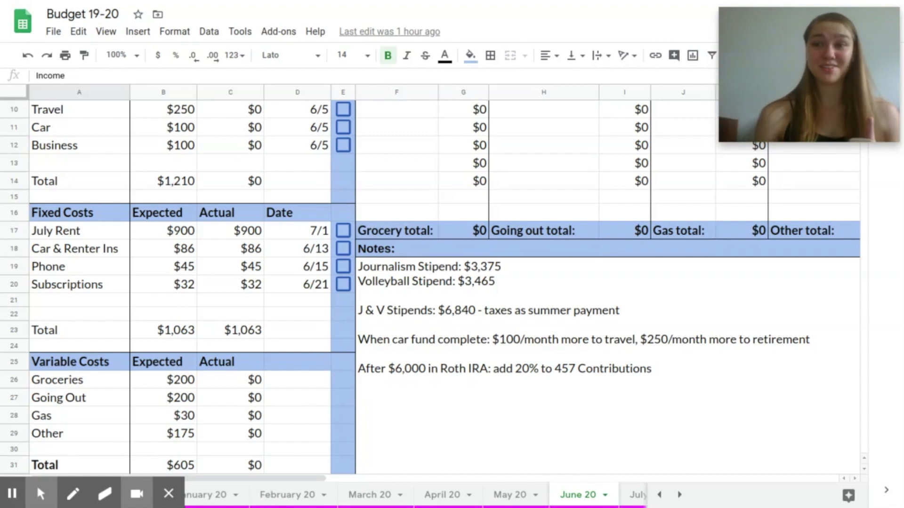
pyautogui.scroll(-2, 200, 309)
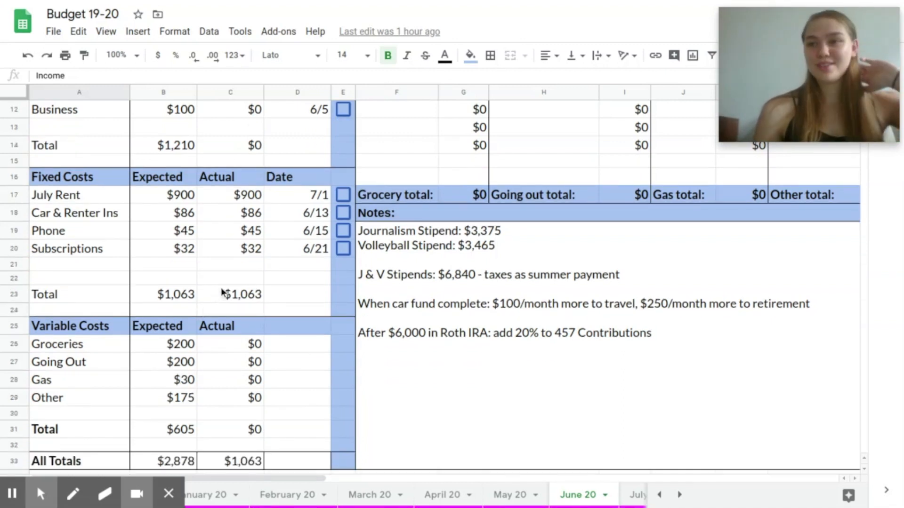
pyautogui.scroll(-3, 222, 292)
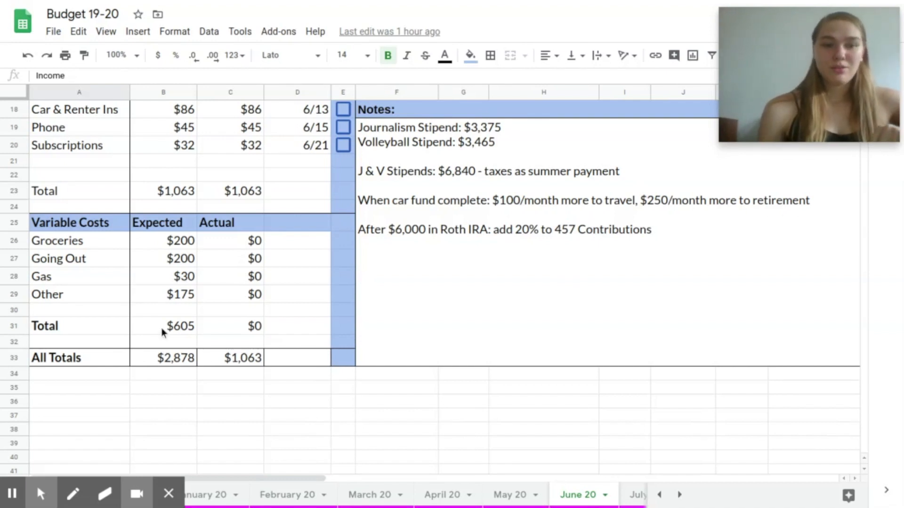
pyautogui.scroll(6, 248, 375)
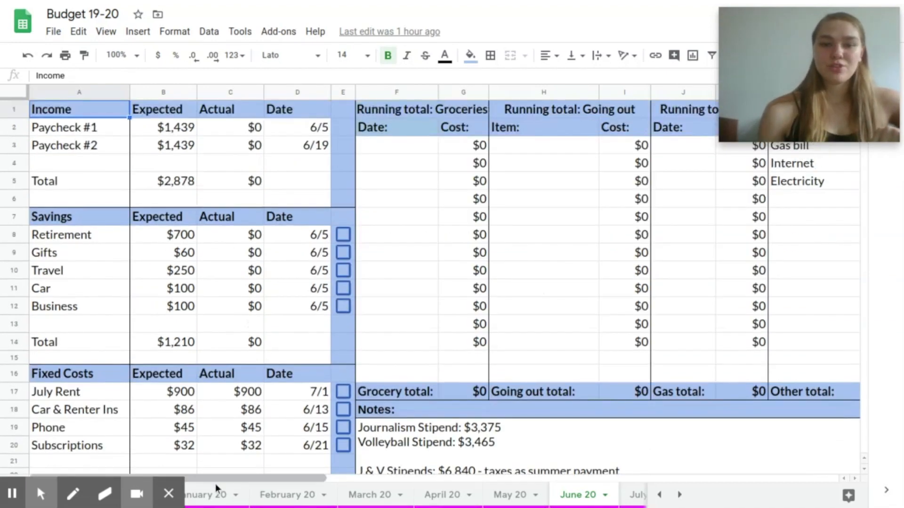
# Step: Examine the June 20 running total tables for groceries, going out, gas, and utilities and other
pyautogui.moveTo(222, 476); pyautogui.dragTo(313, 470)
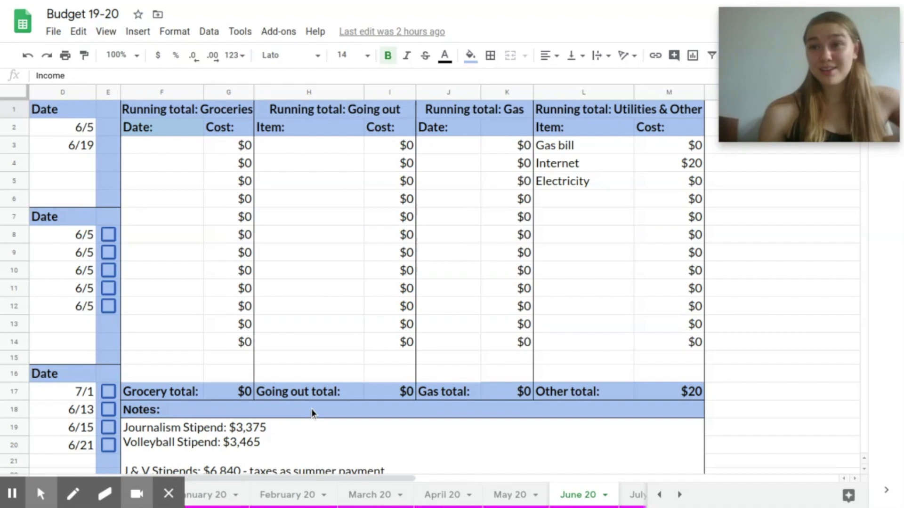
pyautogui.scroll(-1, 266, 357)
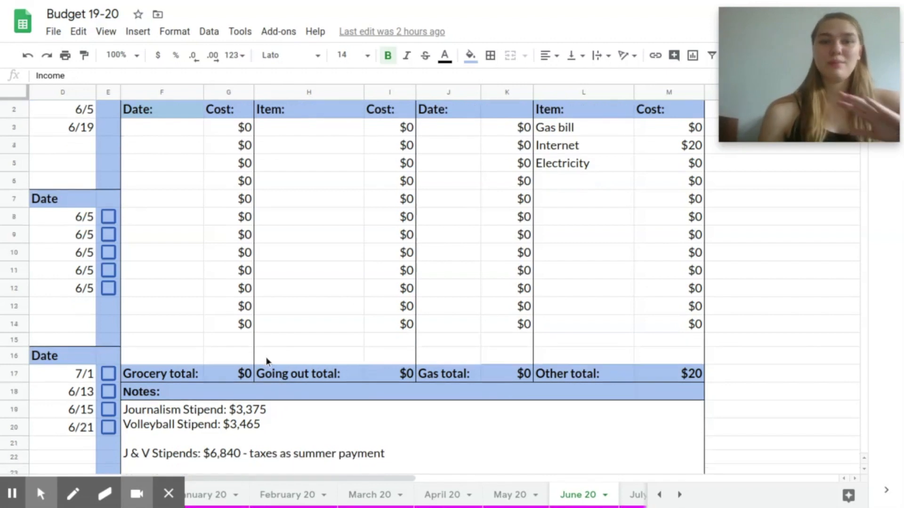
pyautogui.scroll(1, 179, 259)
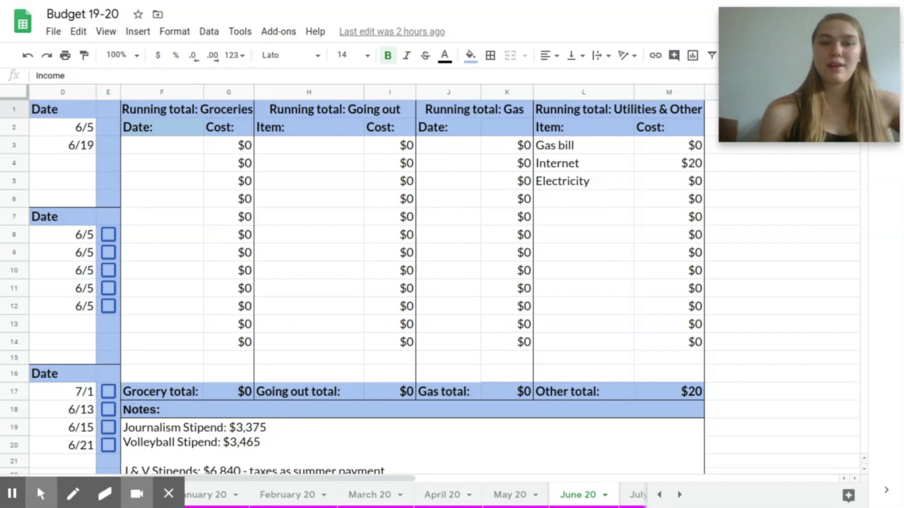
pyautogui.scroll(-1, 244, 323)
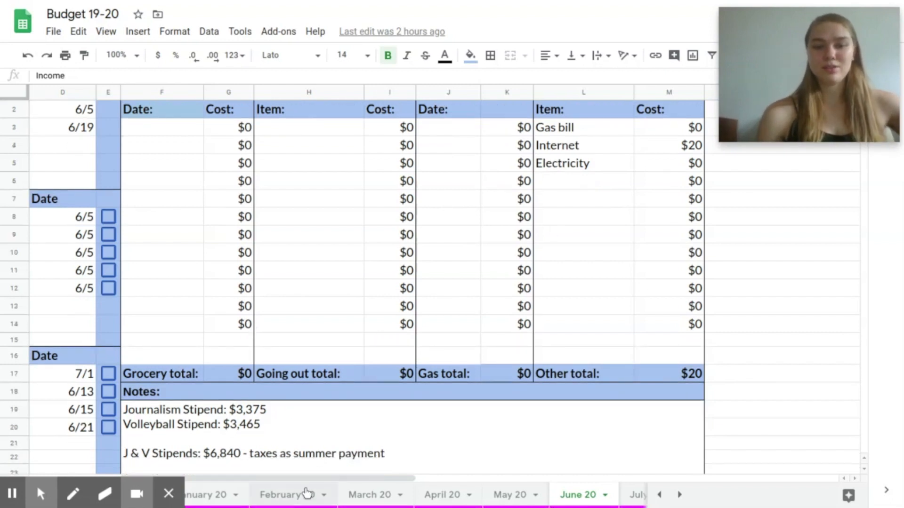
# Step: Open the May 20 sheet and look through its filled-in budget down to the variable costs
pyautogui.click(523, 498)
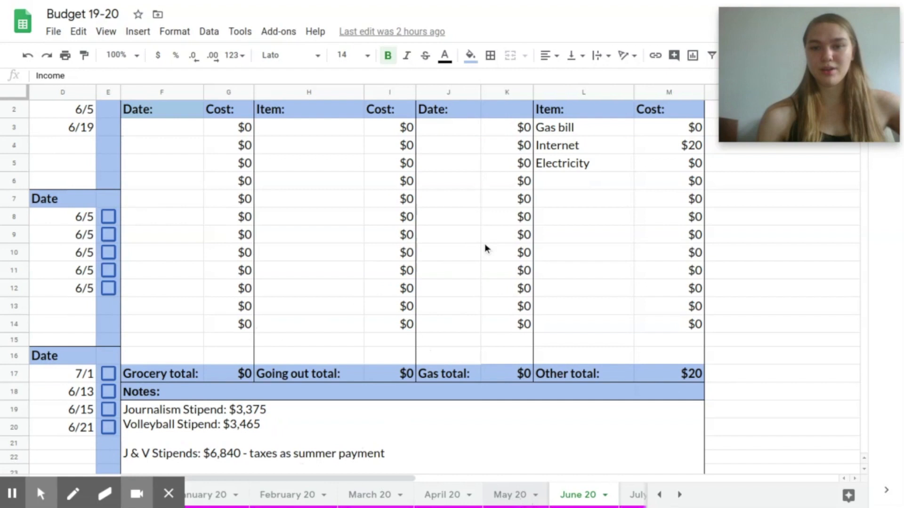
pyautogui.scroll(-1, 581, 389)
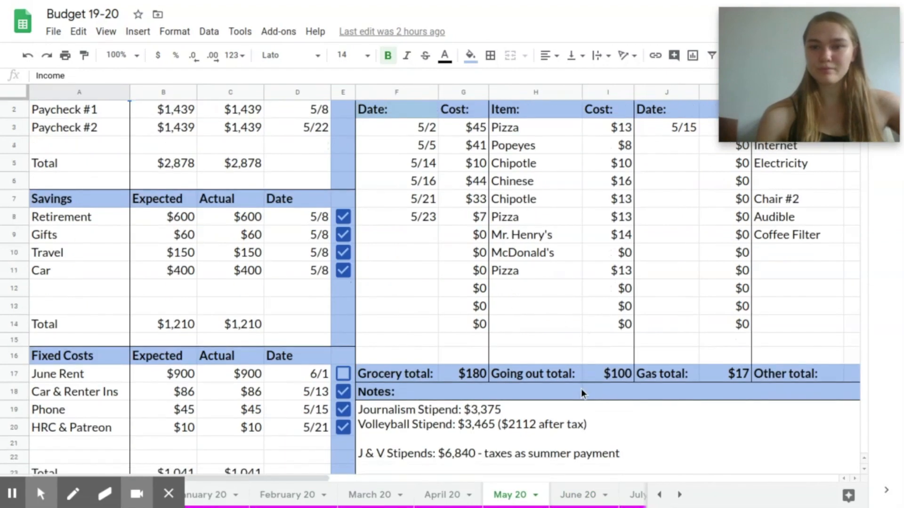
pyautogui.scroll(1, 580, 389)
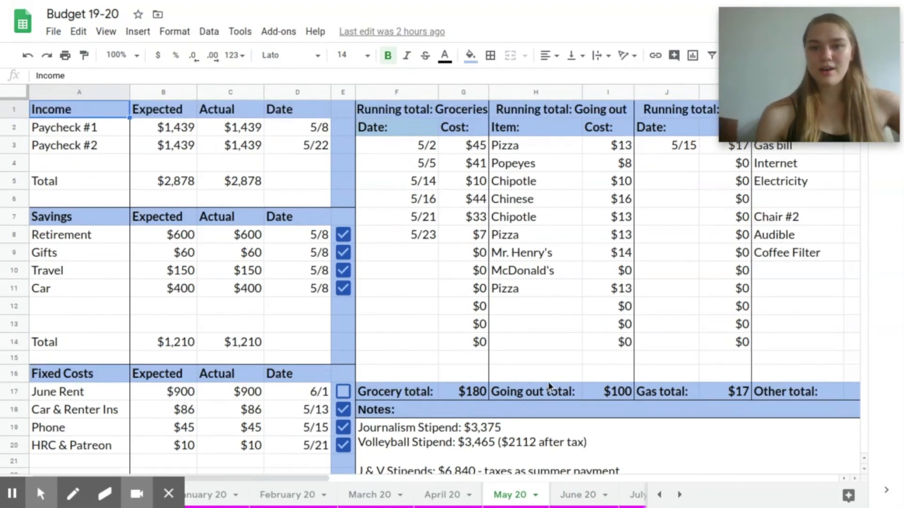
pyautogui.scroll(-4, 445, 365)
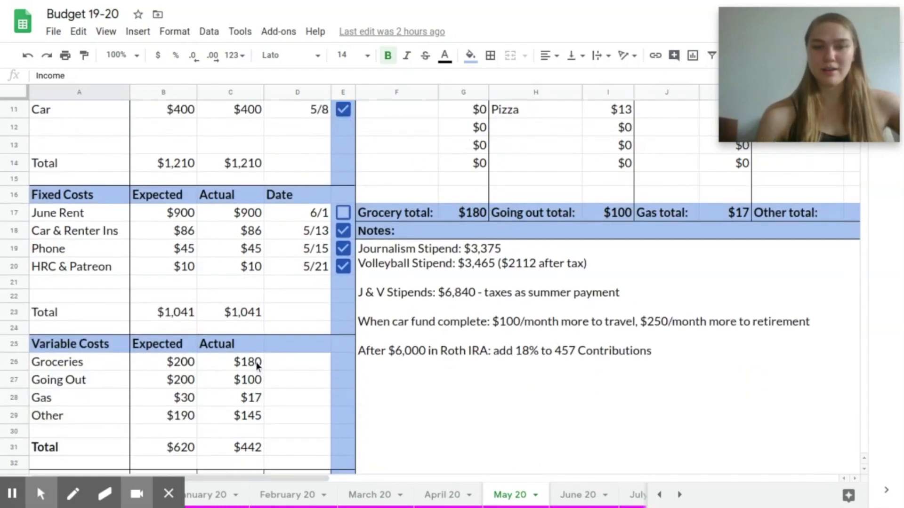
# Step: Compare May's expected and actual grocery costs, and inspect the actual amount in the All Totals row
pyautogui.click(257, 367)
pyautogui.moveTo(104, 360); pyautogui.dragTo(255, 362)
pyautogui.scroll(-2, 295, 374)
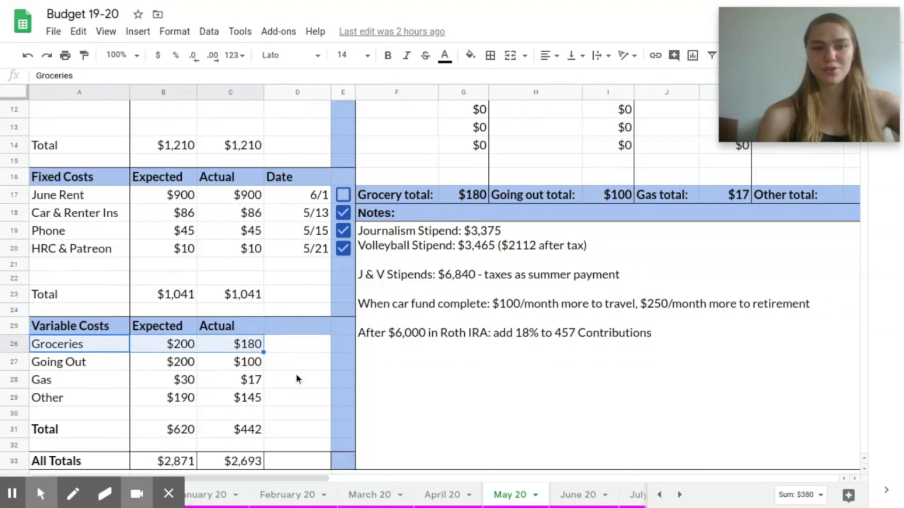
pyautogui.click(296, 374)
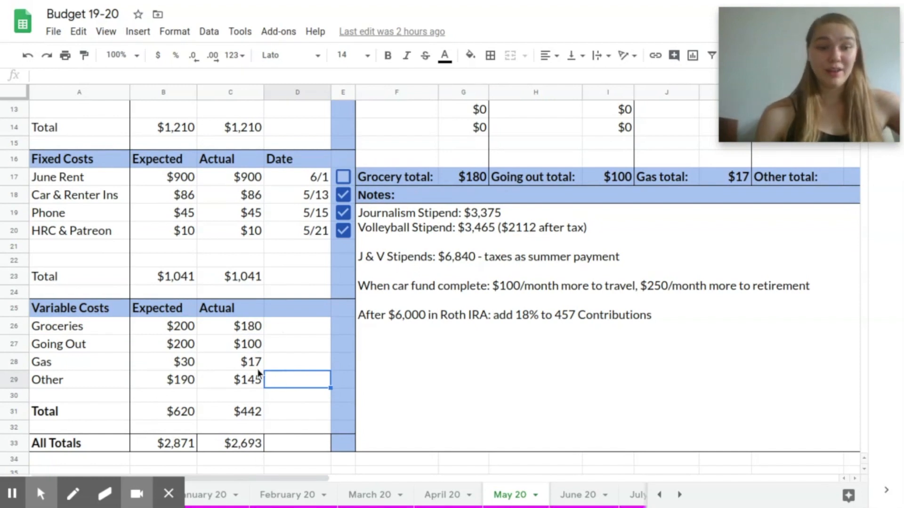
pyautogui.click(234, 445)
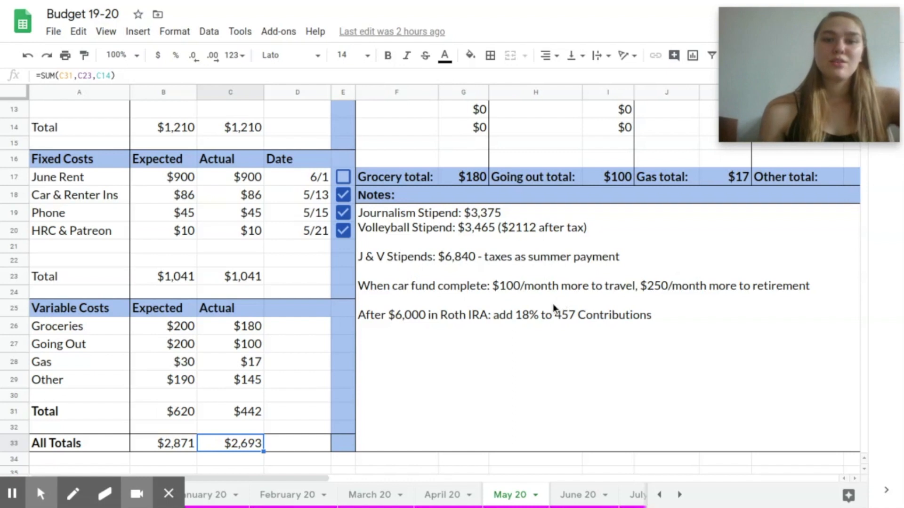
# Step: Examine May's Utilities & Other running total, highlighting the utility bill costs and the Chair #2, Audible and Coffee Filter costs
pyautogui.scroll(5, 554, 310)
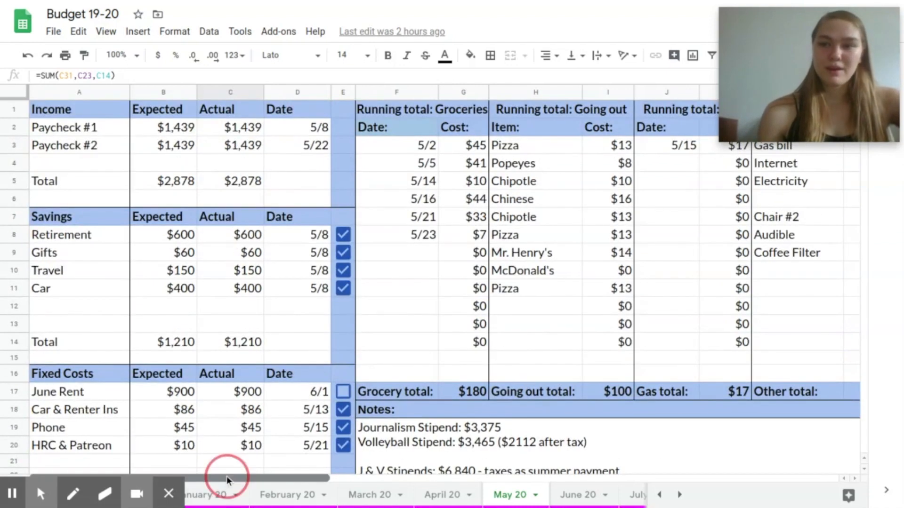
pyautogui.moveTo(227, 476); pyautogui.dragTo(331, 476)
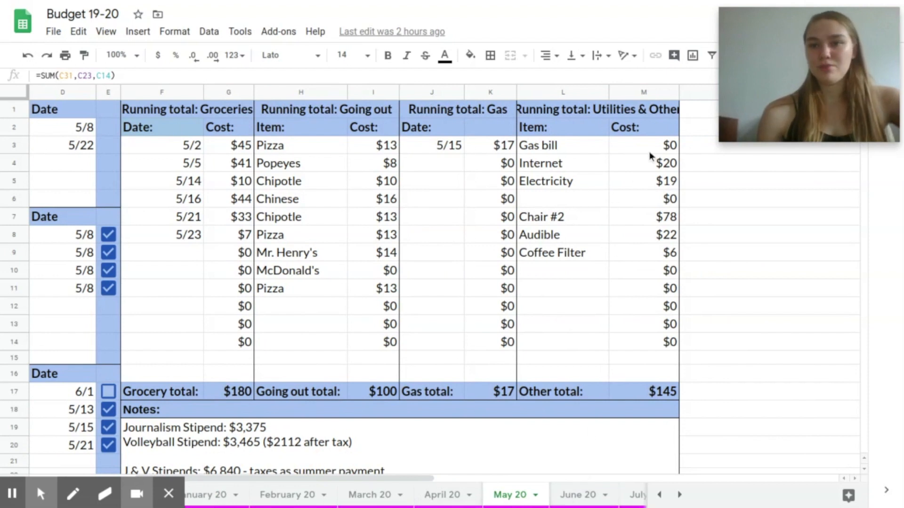
pyautogui.moveTo(648, 146); pyautogui.dragTo(651, 182)
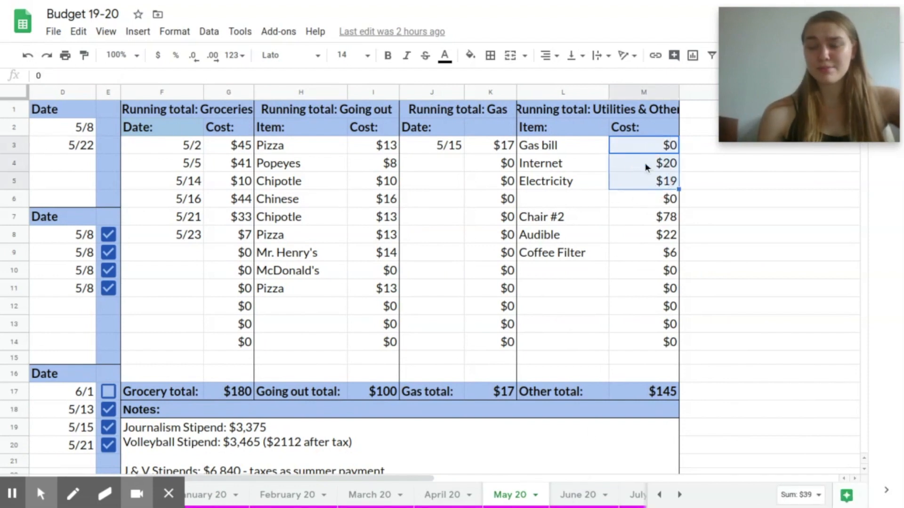
pyautogui.click(628, 195)
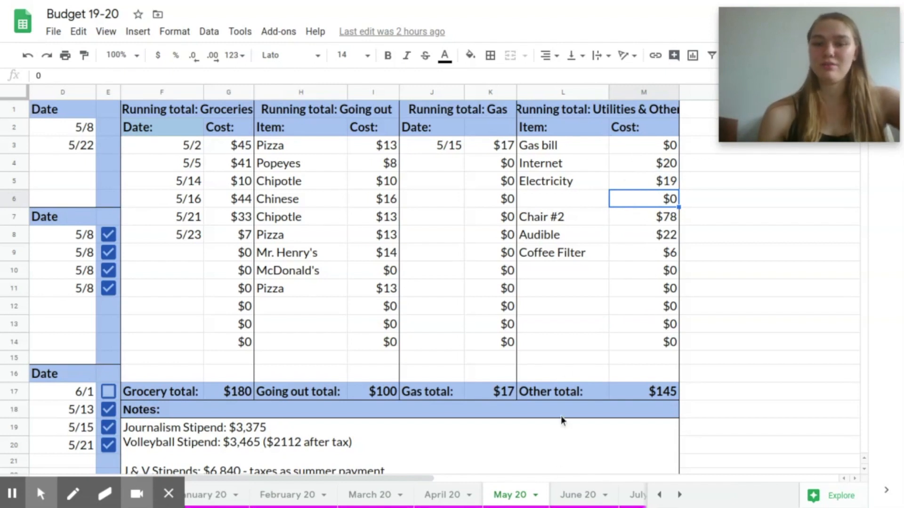
pyautogui.moveTo(618, 217); pyautogui.dragTo(628, 258)
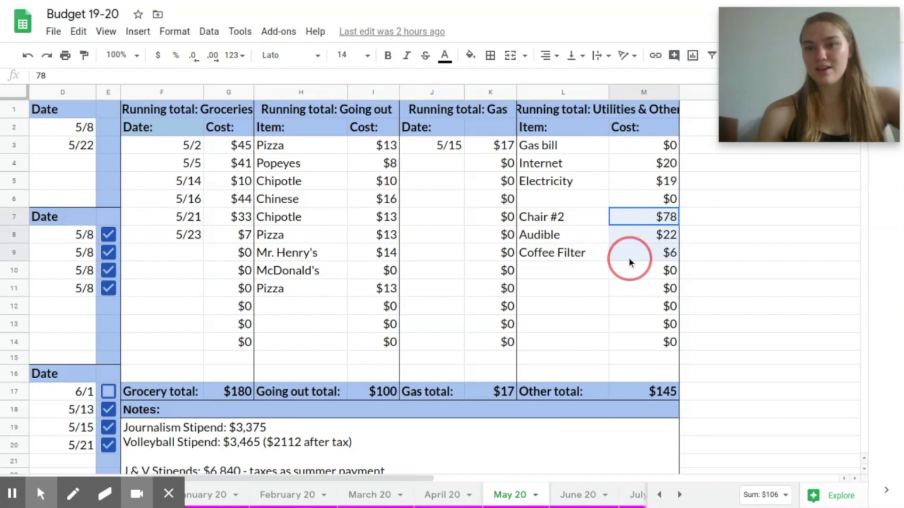
pyautogui.click(601, 277)
# Step: Switch back to the June 20 sheet and examine the Internet cost and the empty item rows under Utilities & Other
pyautogui.click(570, 500)
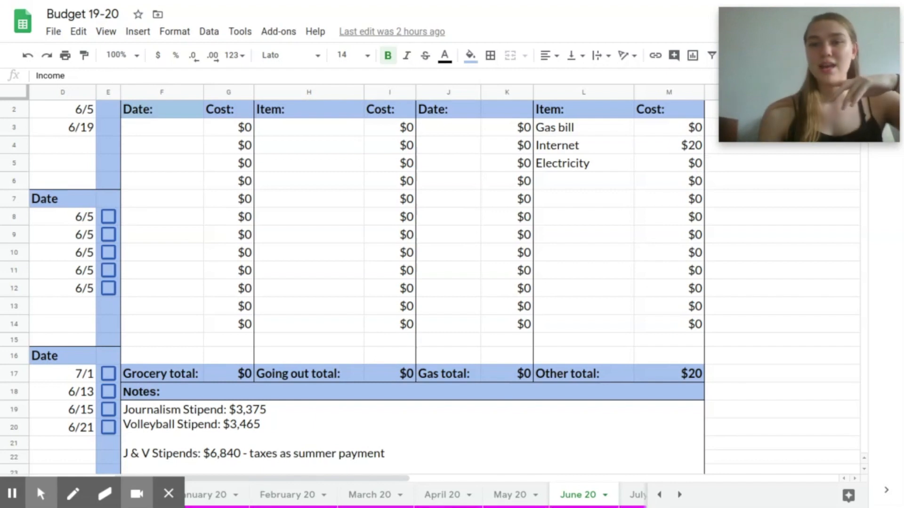
pyautogui.click(692, 153)
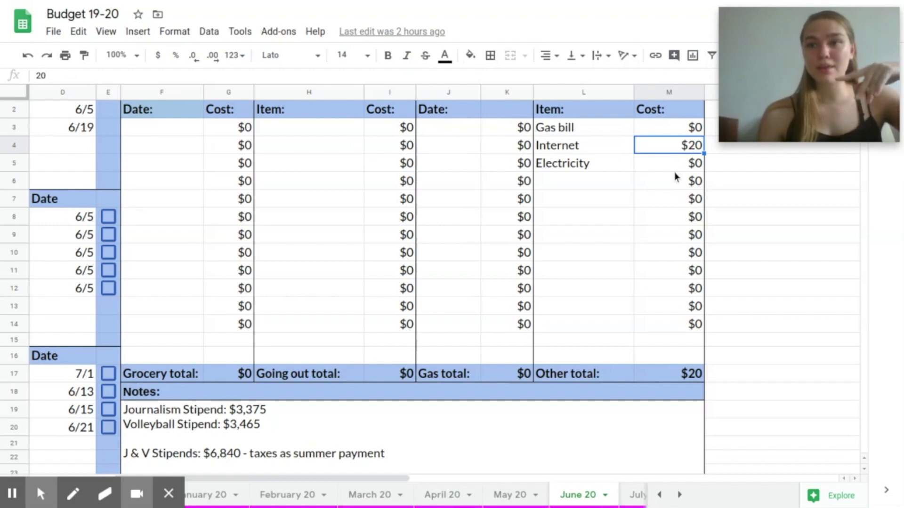
pyautogui.moveTo(602, 197); pyautogui.dragTo(606, 249)
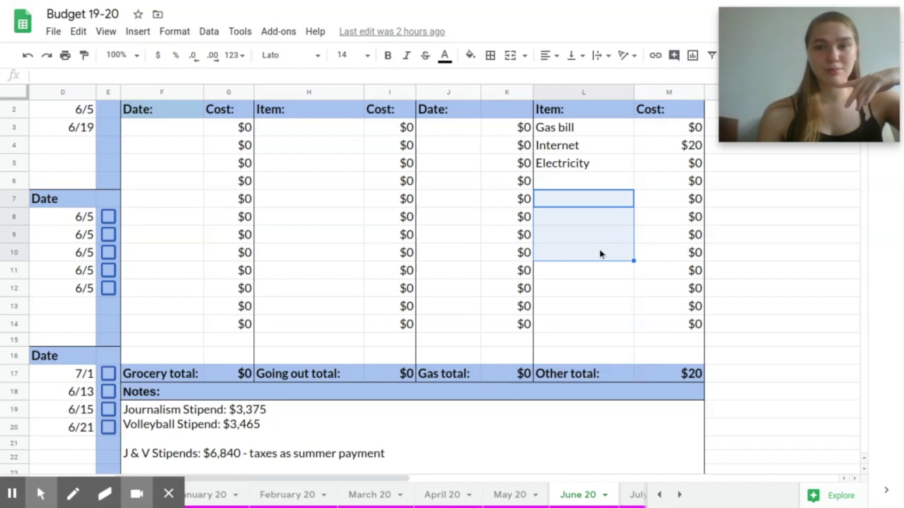
pyautogui.click(599, 249)
pyautogui.scroll(-1, 554, 365)
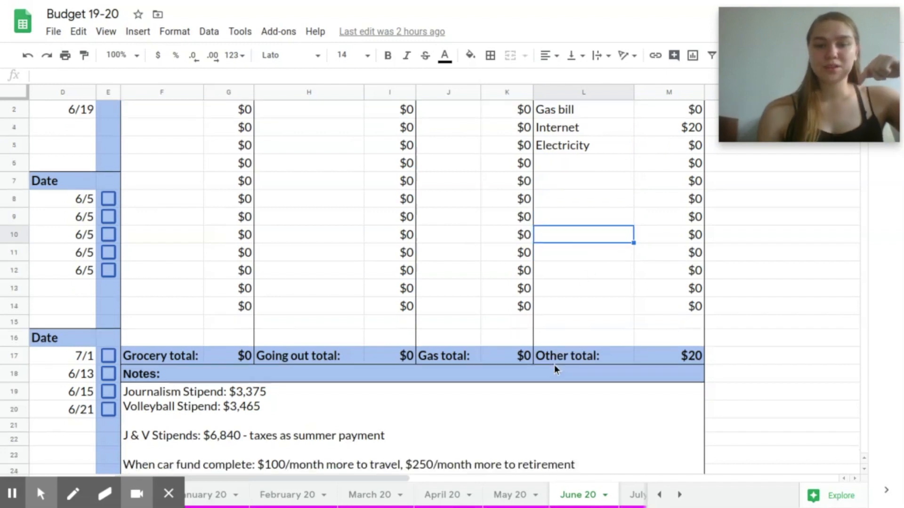
pyautogui.scroll(-1, 554, 365)
pyautogui.scroll(3, 554, 364)
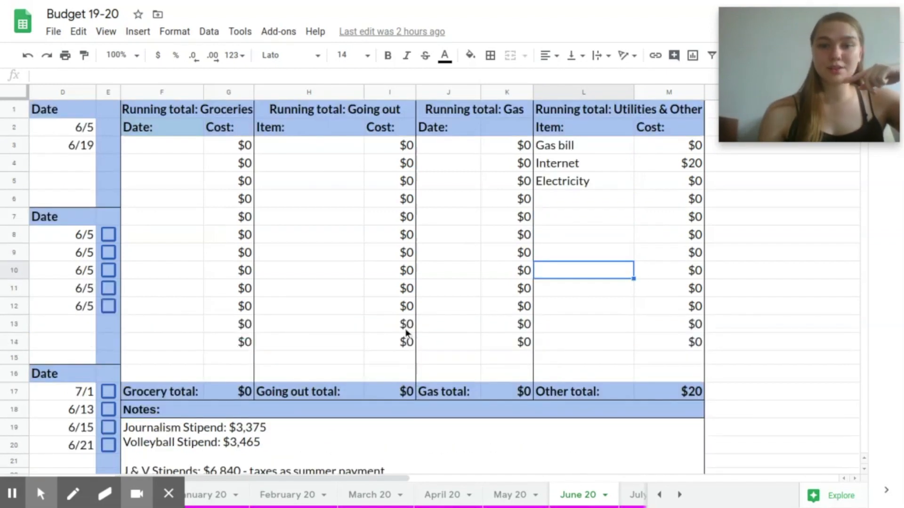
# Step: Highlight June's running-totals row and the actual variable costs from Groceries to Other, and look at the budget notes
pyautogui.moveTo(670, 393); pyautogui.dragTo(213, 401)
pyautogui.click(218, 403)
pyautogui.moveTo(312, 478); pyautogui.dragTo(218, 477)
pyautogui.scroll(-5, 265, 391)
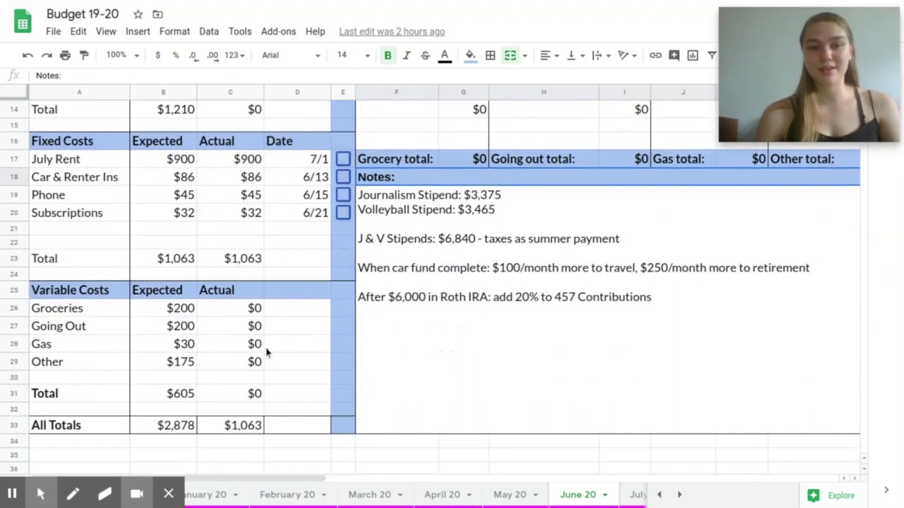
pyautogui.moveTo(256, 309); pyautogui.dragTo(256, 366)
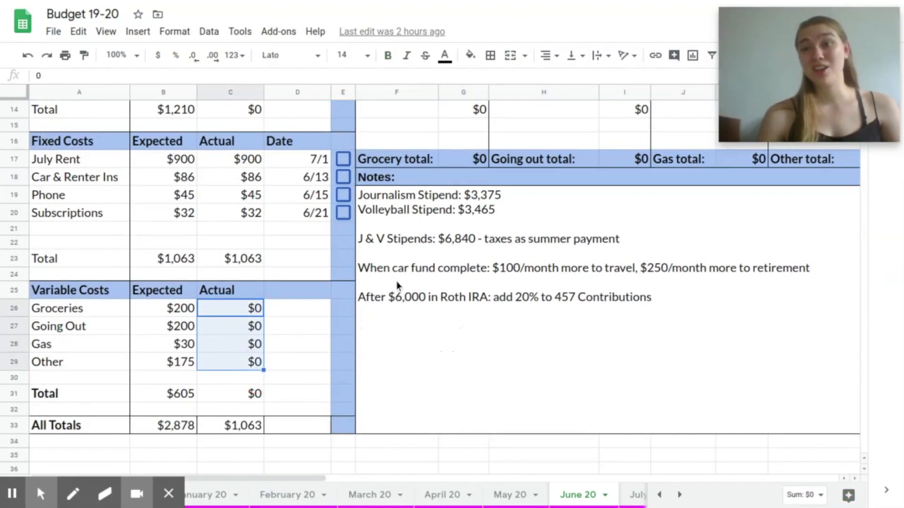
pyautogui.click(310, 243)
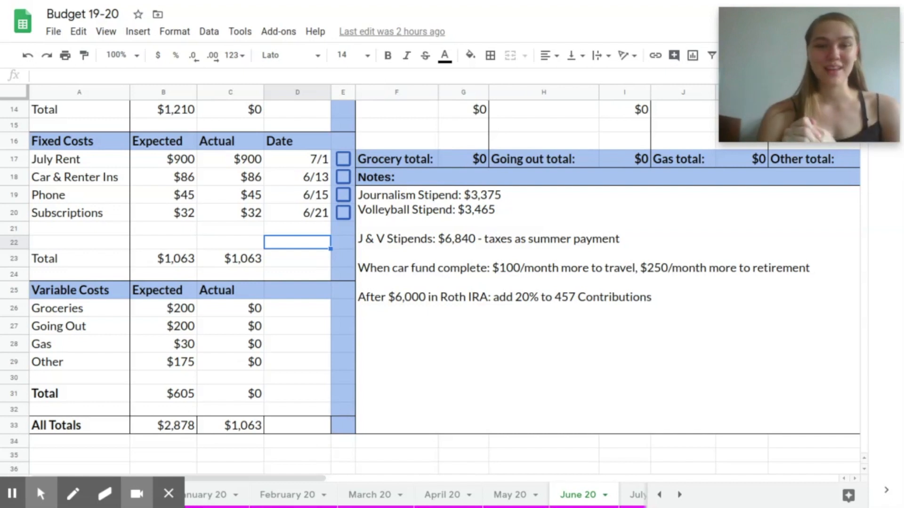
pyautogui.click(515, 276)
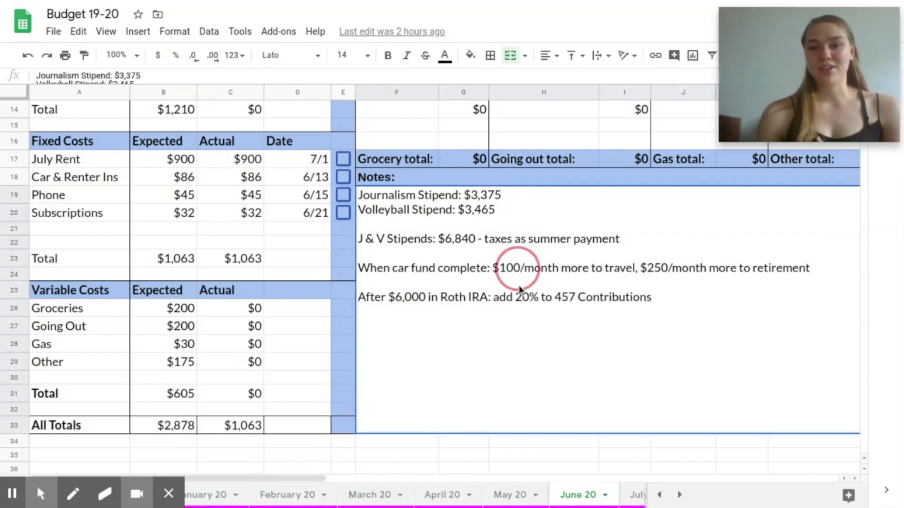
pyautogui.click(266, 258)
# Step: Compare June's expected income total with the expected amount in the All Totals row, inspecting both sum formulas
pyautogui.scroll(3, 291, 286)
pyautogui.scroll(2, 292, 286)
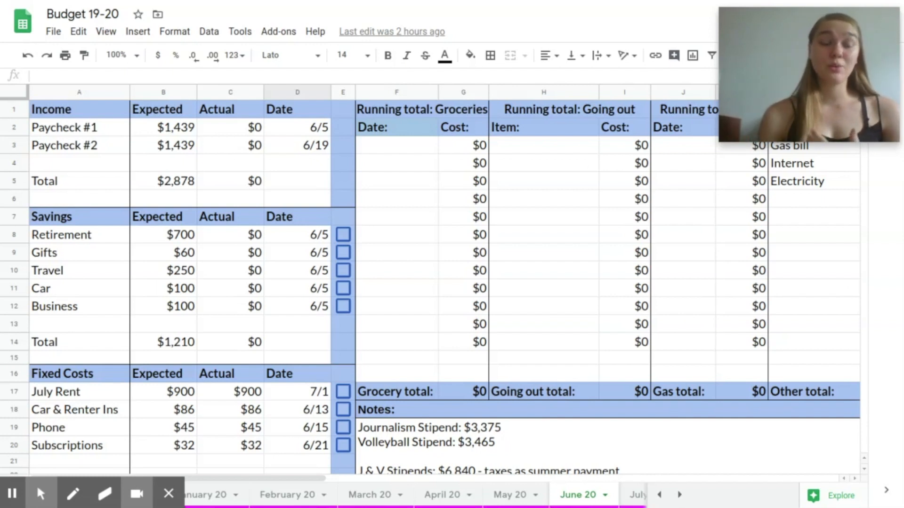
pyautogui.scroll(-2, 243, 214)
pyautogui.scroll(2, 239, 217)
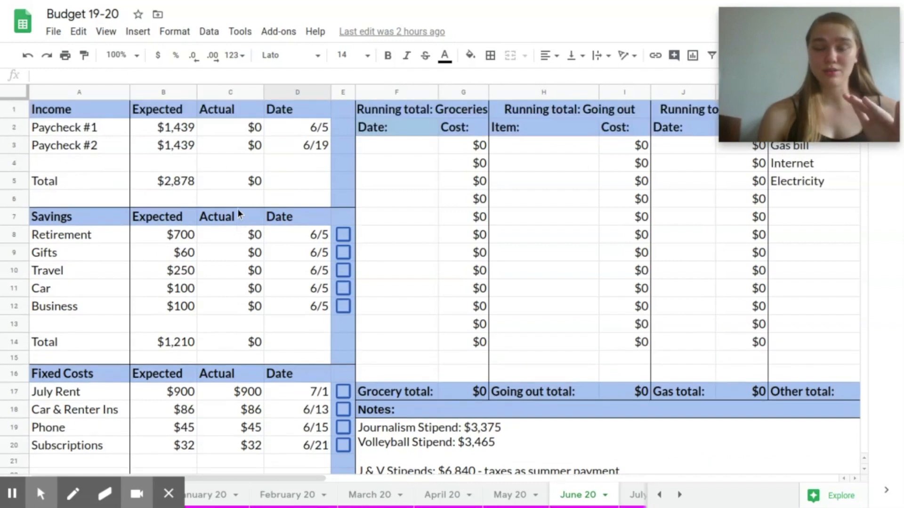
pyautogui.click(159, 182)
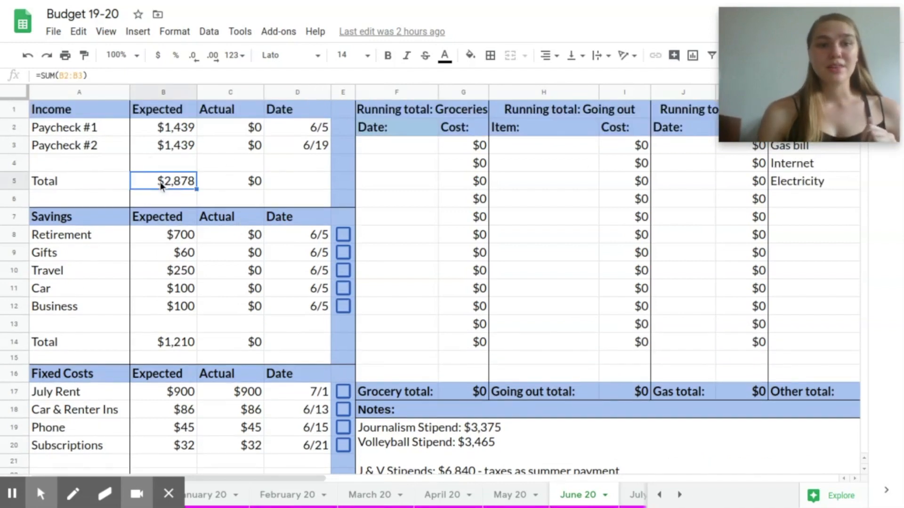
pyautogui.moveTo(109, 180); pyautogui.dragTo(166, 181)
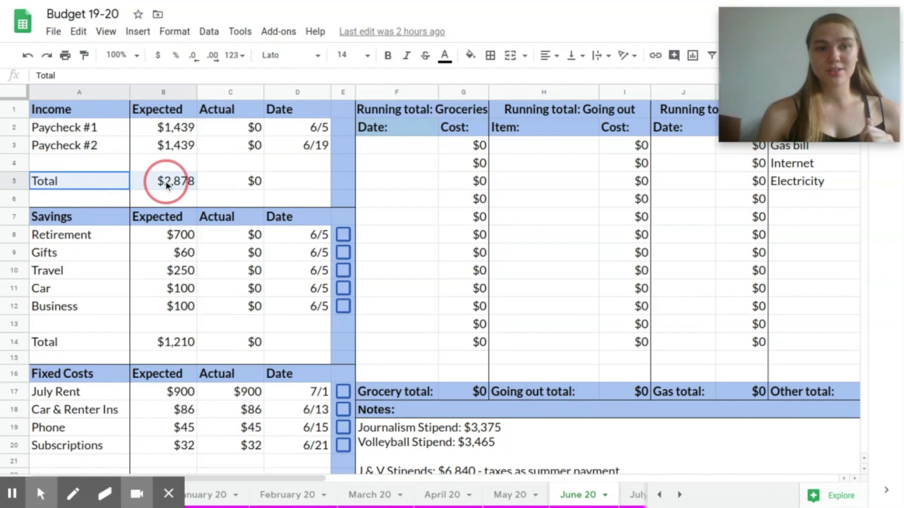
pyautogui.click(173, 198)
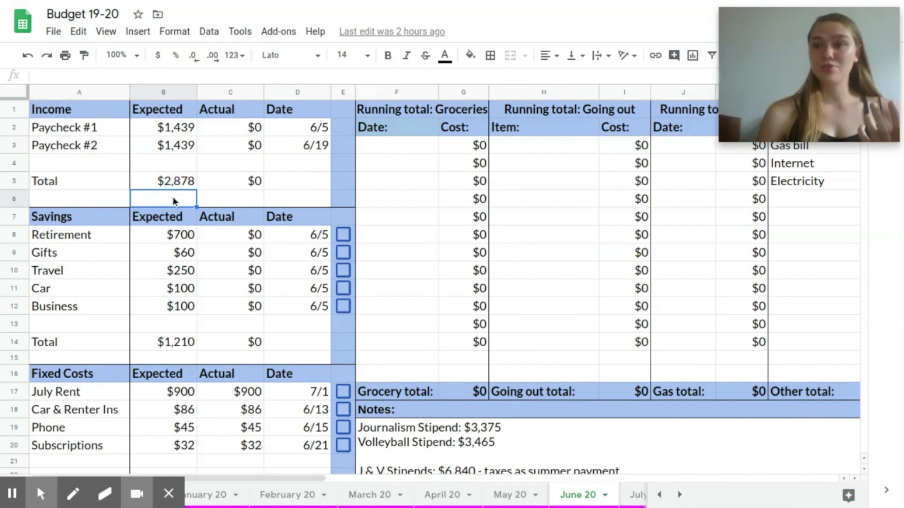
pyautogui.scroll(-5, 173, 197)
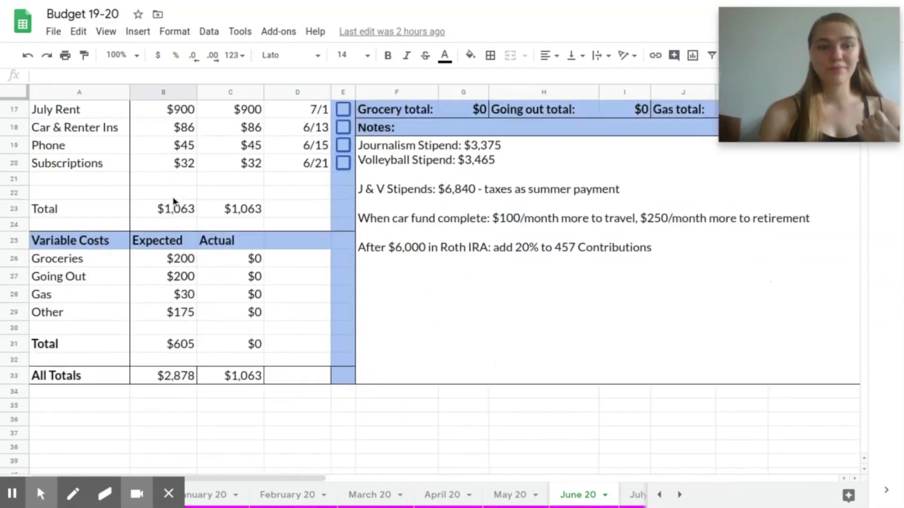
pyautogui.click(169, 379)
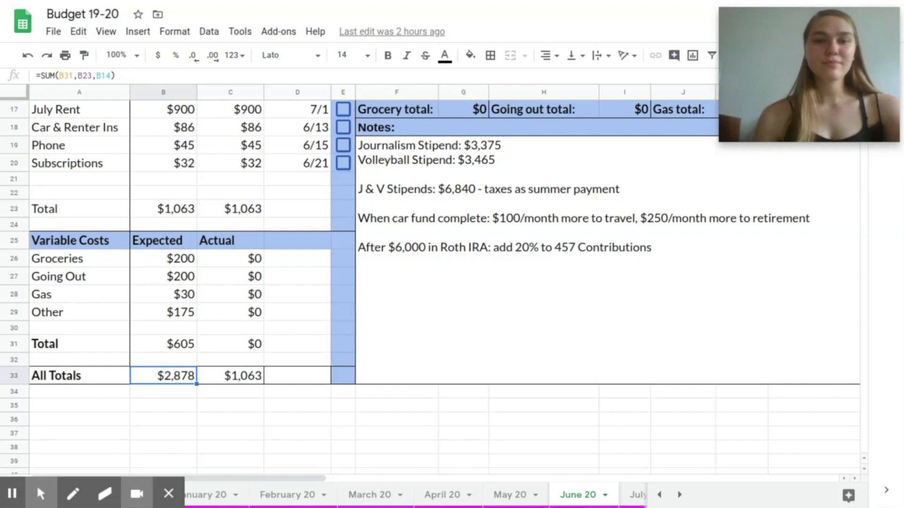
pyautogui.scroll(5, 179, 366)
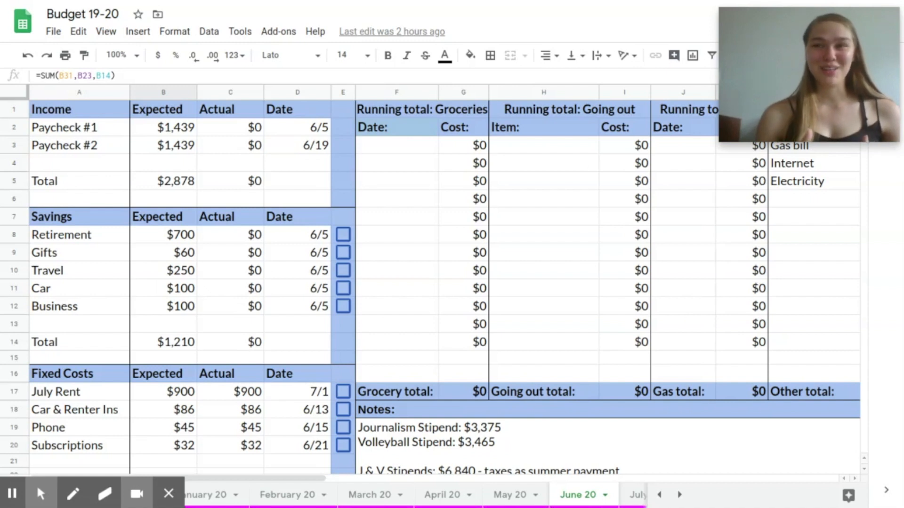
pyautogui.click(36, 484)
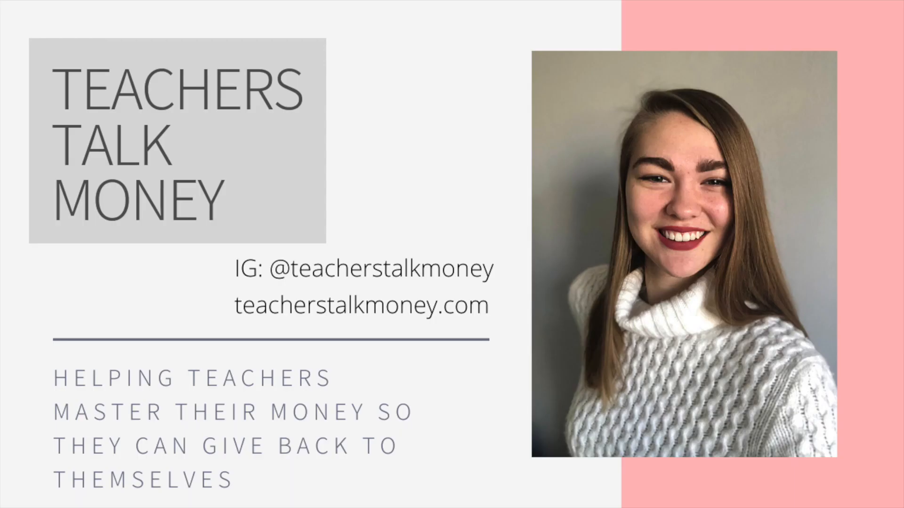